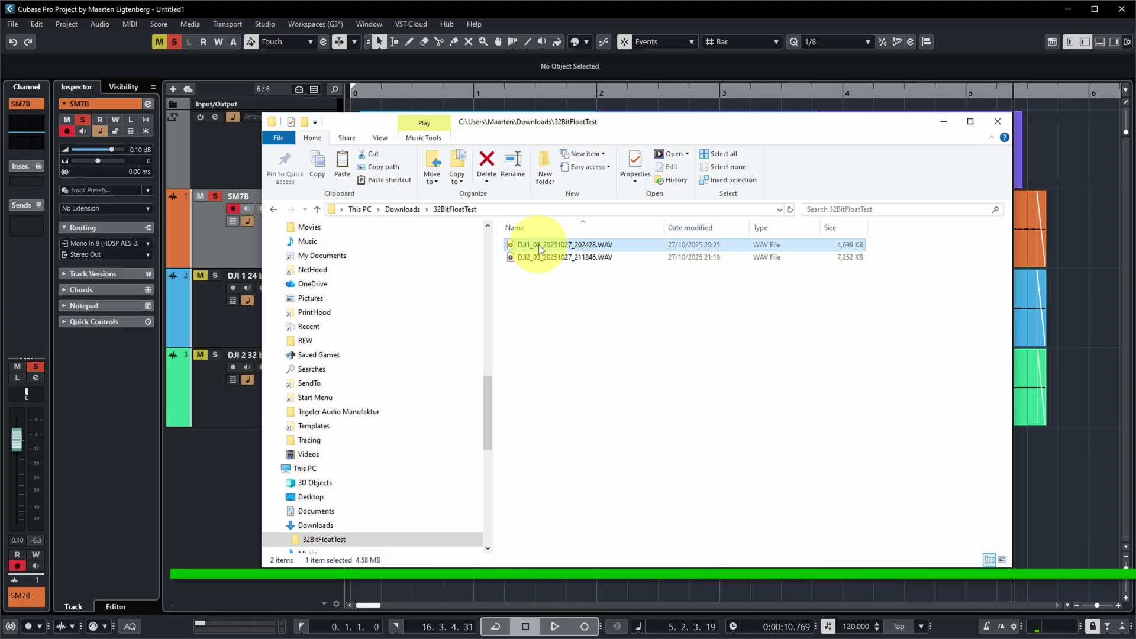
# Check the audio properties of DJI1_08_20251027_202428.WAV for its sample rate and sample size
pyautogui.rightClick(540, 248)
pyautogui.click(569, 604)
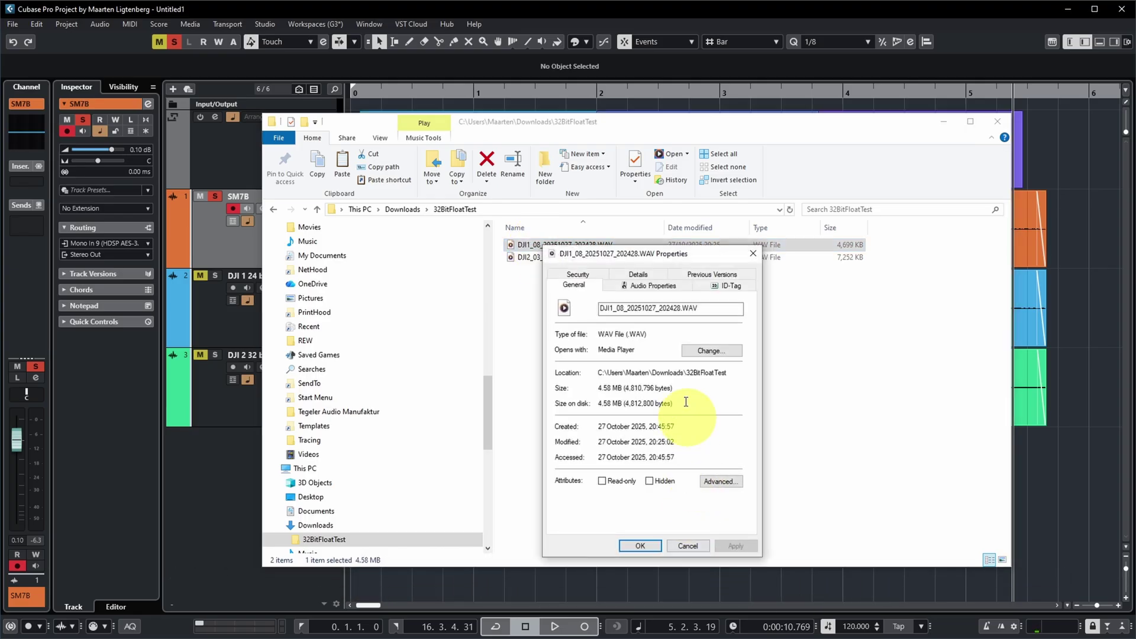
pyautogui.click(646, 286)
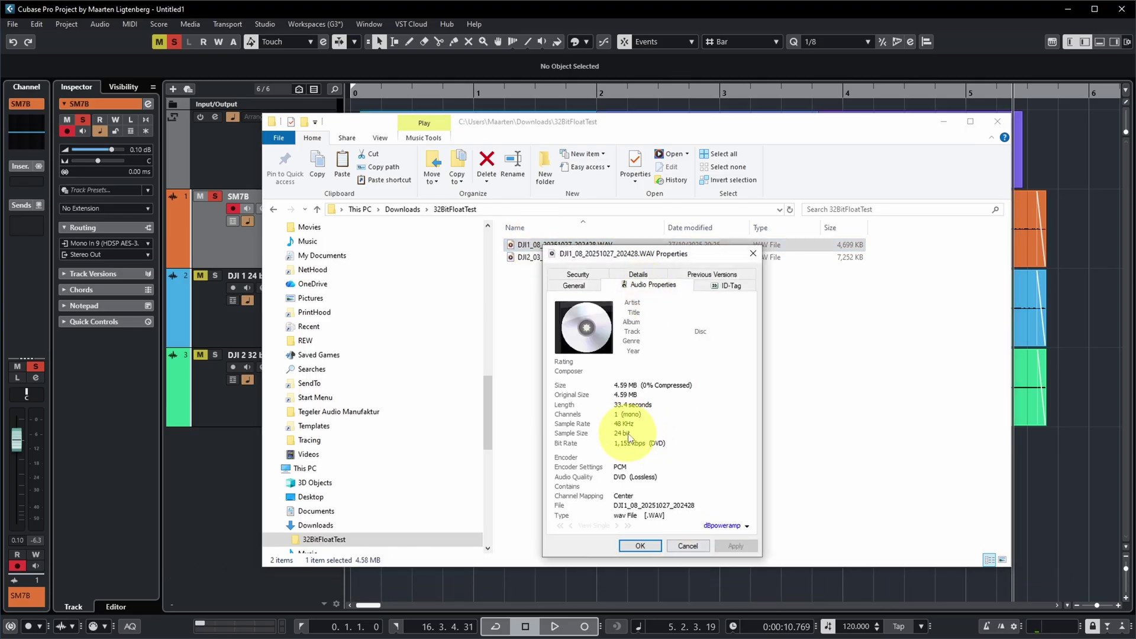
pyautogui.click(688, 545)
# Check the audio properties of DJI2_03_20251027_211846.WAV and return to the Cubase project
pyautogui.click(560, 257)
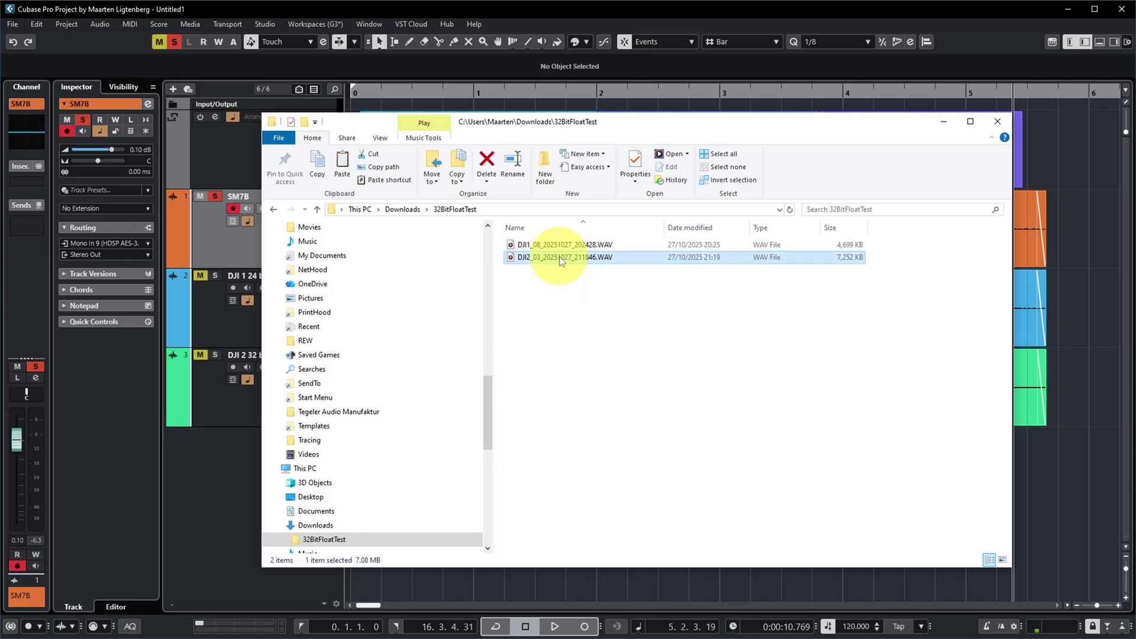
pyautogui.rightClick(559, 256)
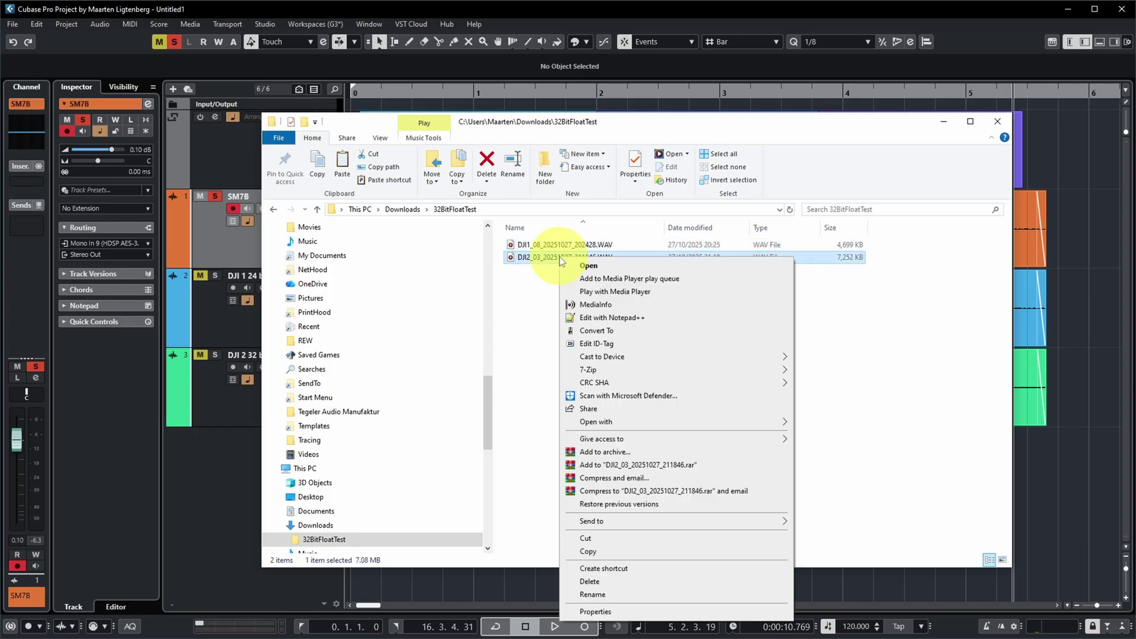
pyautogui.click(595, 611)
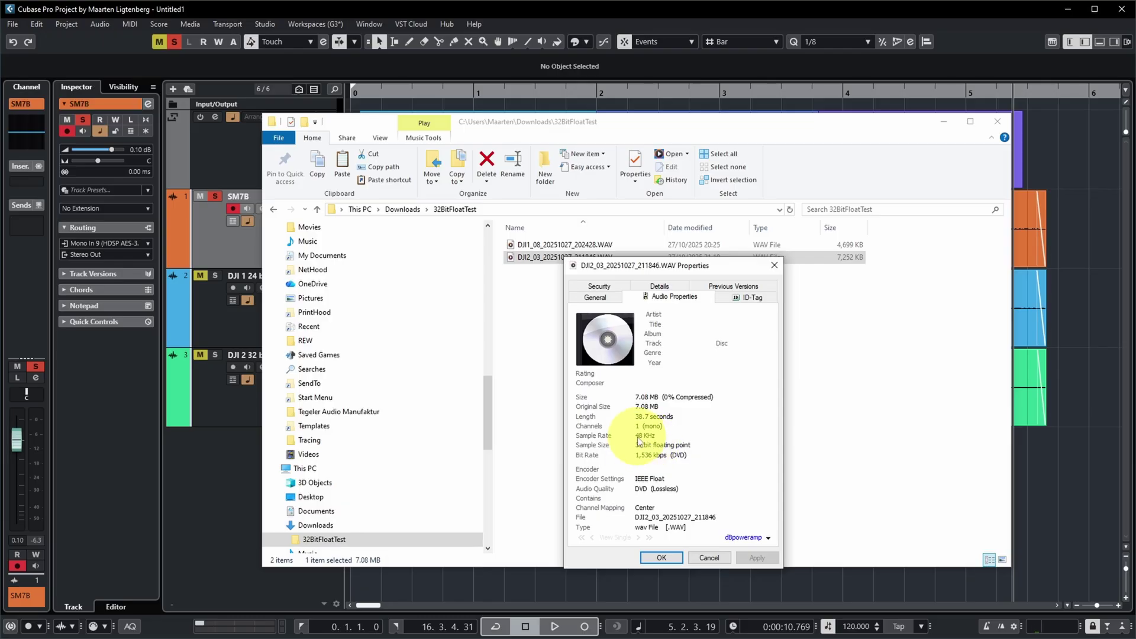
pyautogui.click(709, 558)
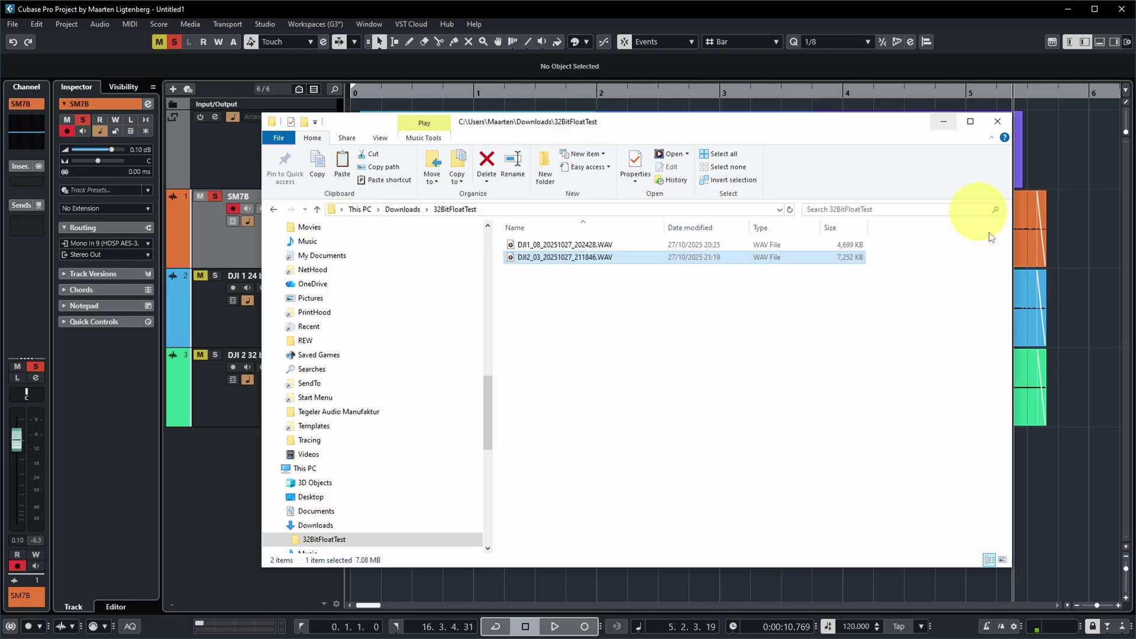
pyautogui.click(945, 123)
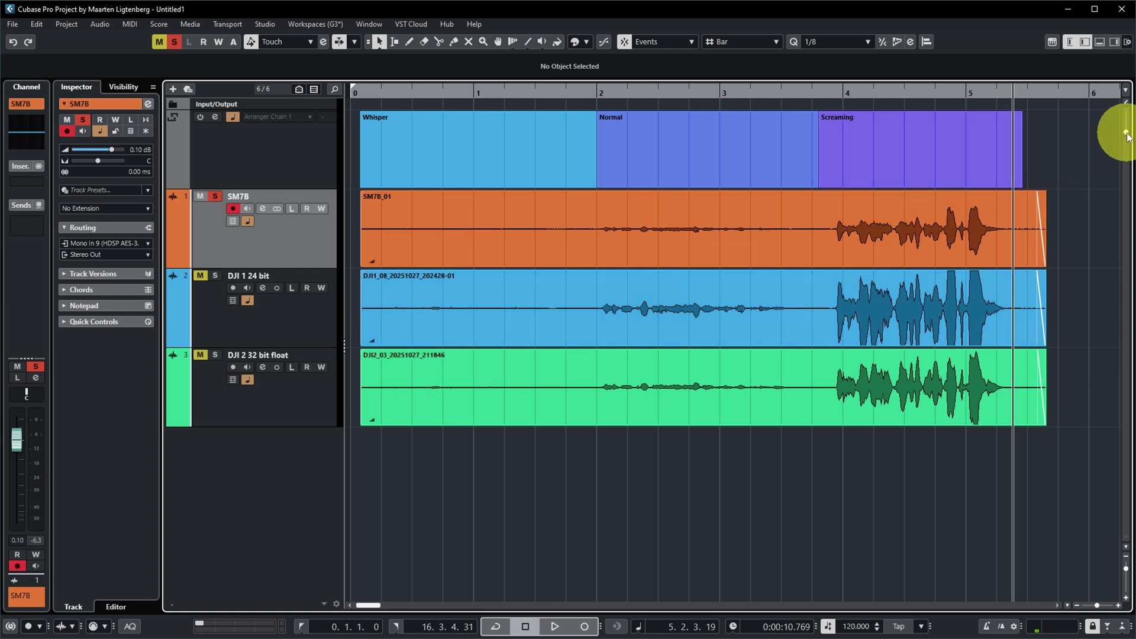
# Compare the waveforms at a magnified level and inspect the audio statistics of the DJI 1 24 bit event
pyautogui.moveTo(1128, 135); pyautogui.dragTo(1126, 116)
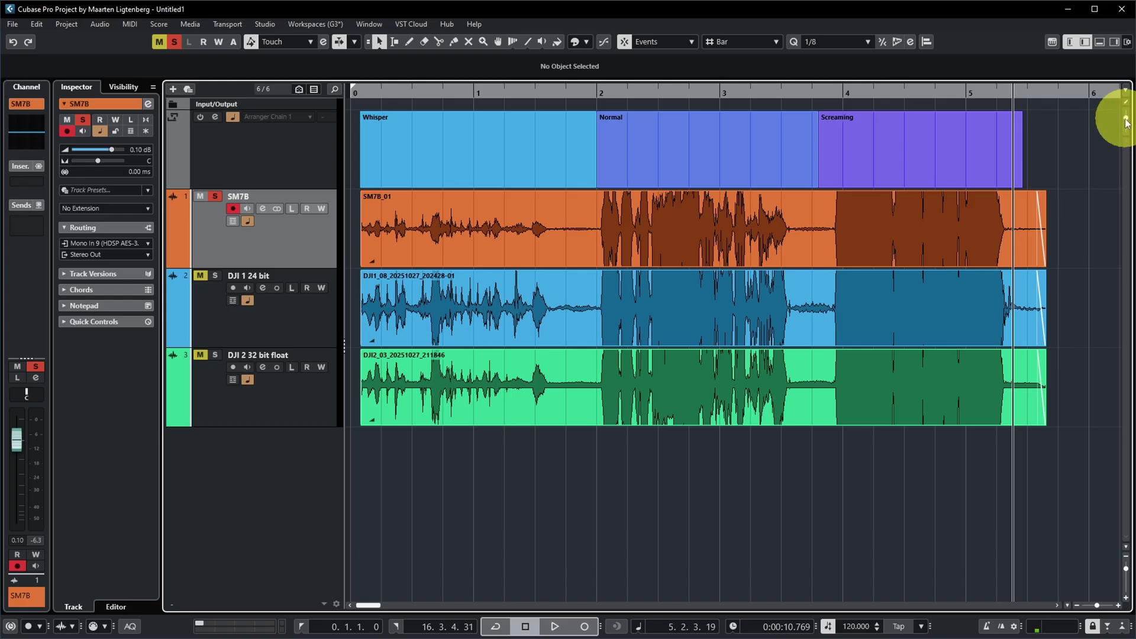
pyautogui.moveTo(1126, 120); pyautogui.dragTo(1126, 131)
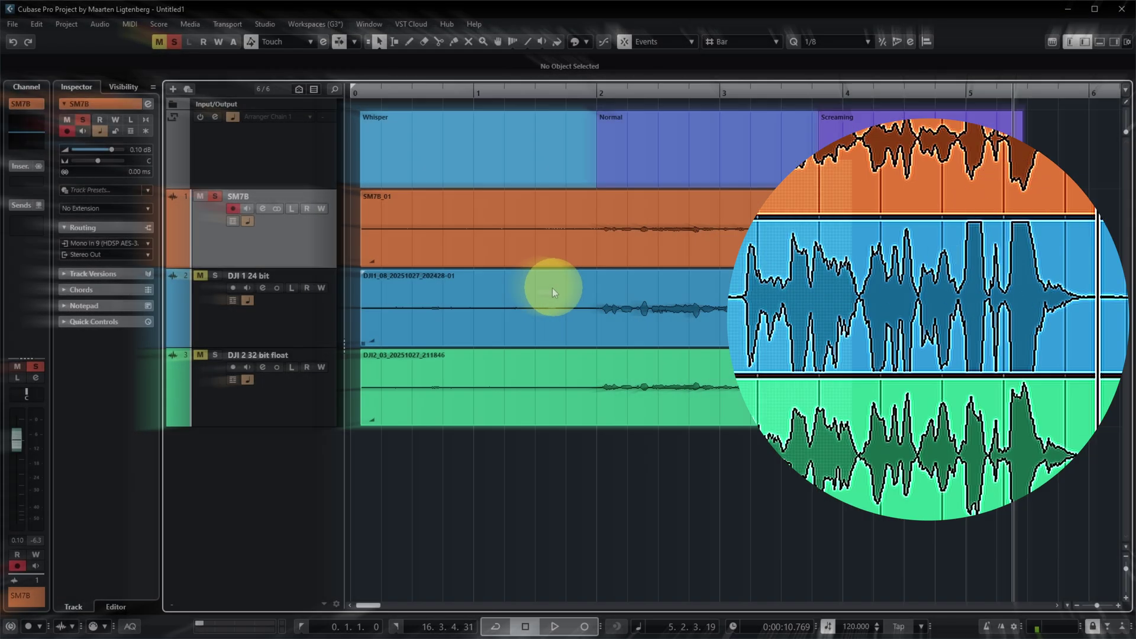
pyautogui.click(786, 302)
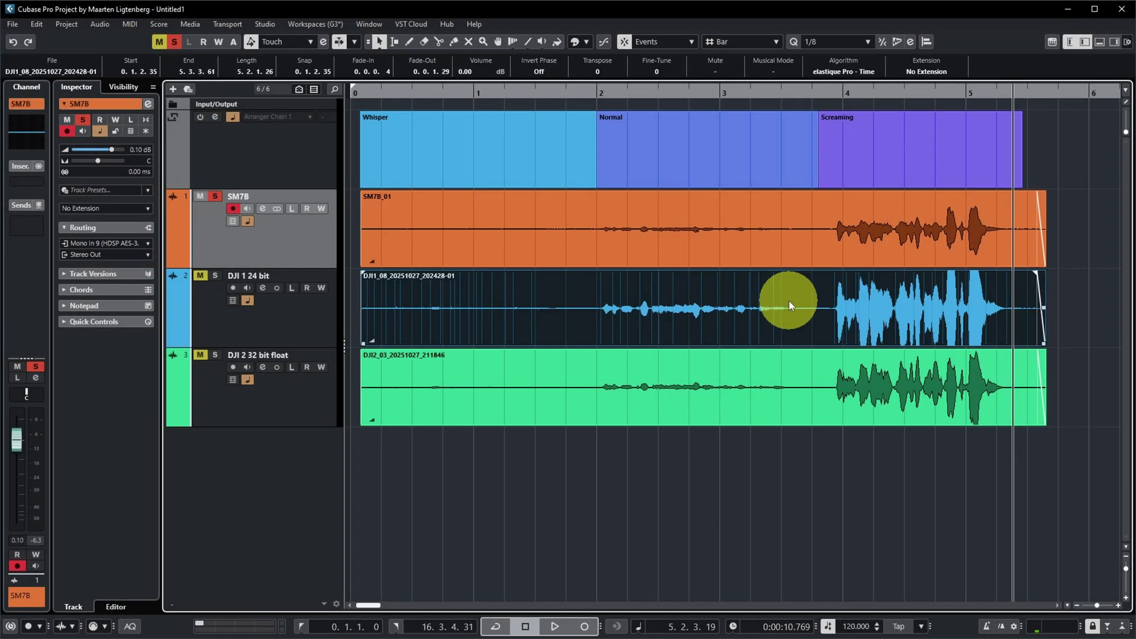
pyautogui.click(107, 34)
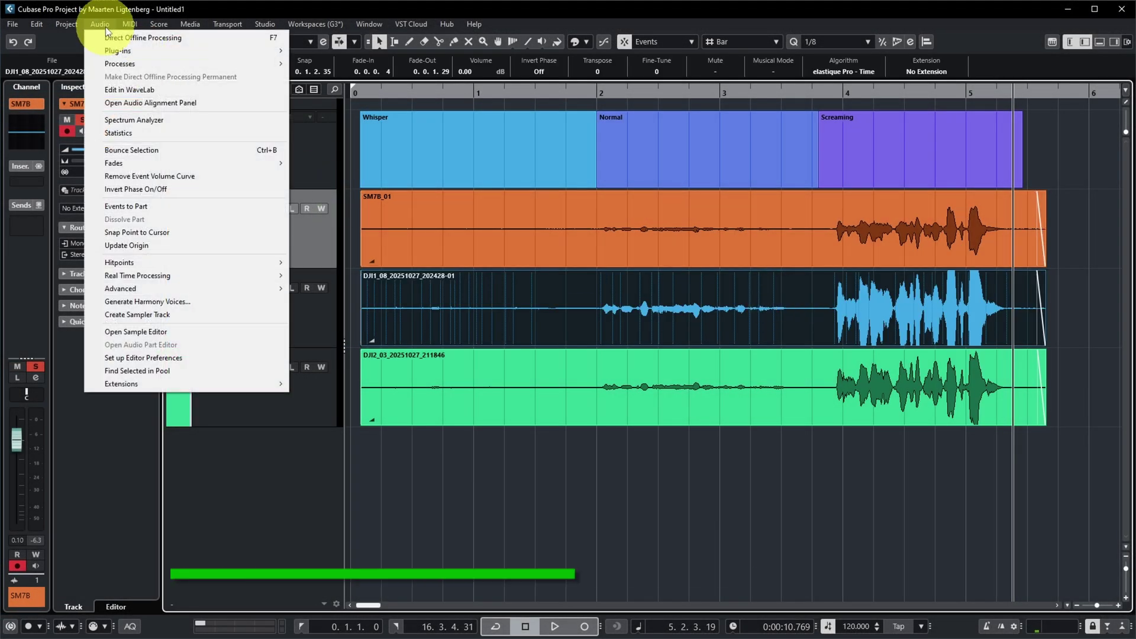
pyautogui.click(112, 129)
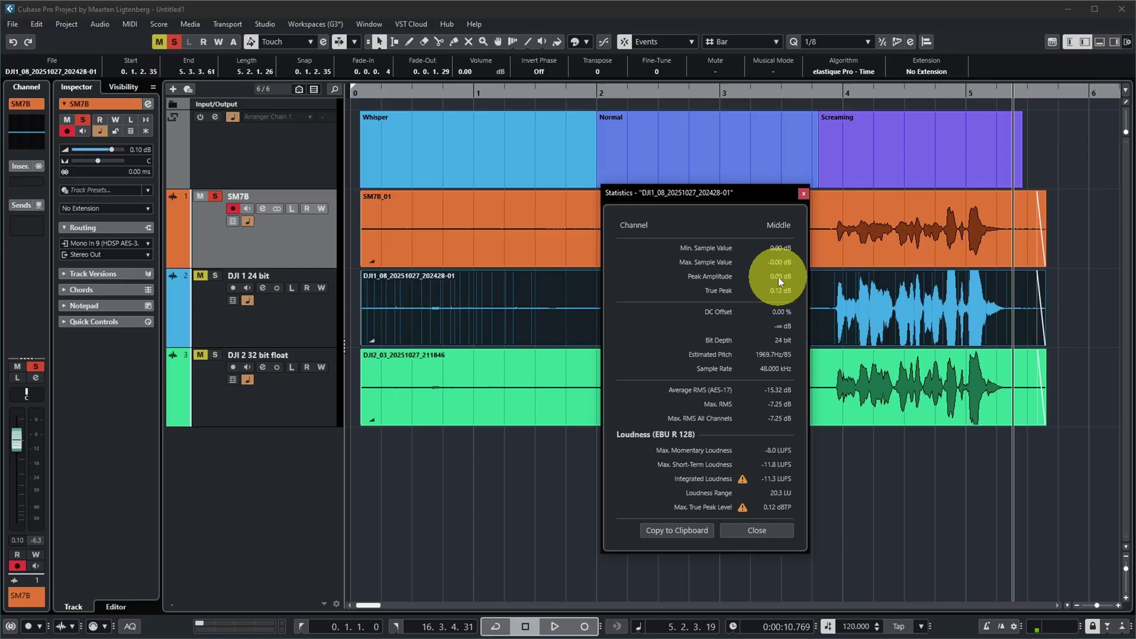
# Inspect the audio statistics of the SM7B event and of the DJI 2 32 bit float event
pyautogui.click(417, 199)
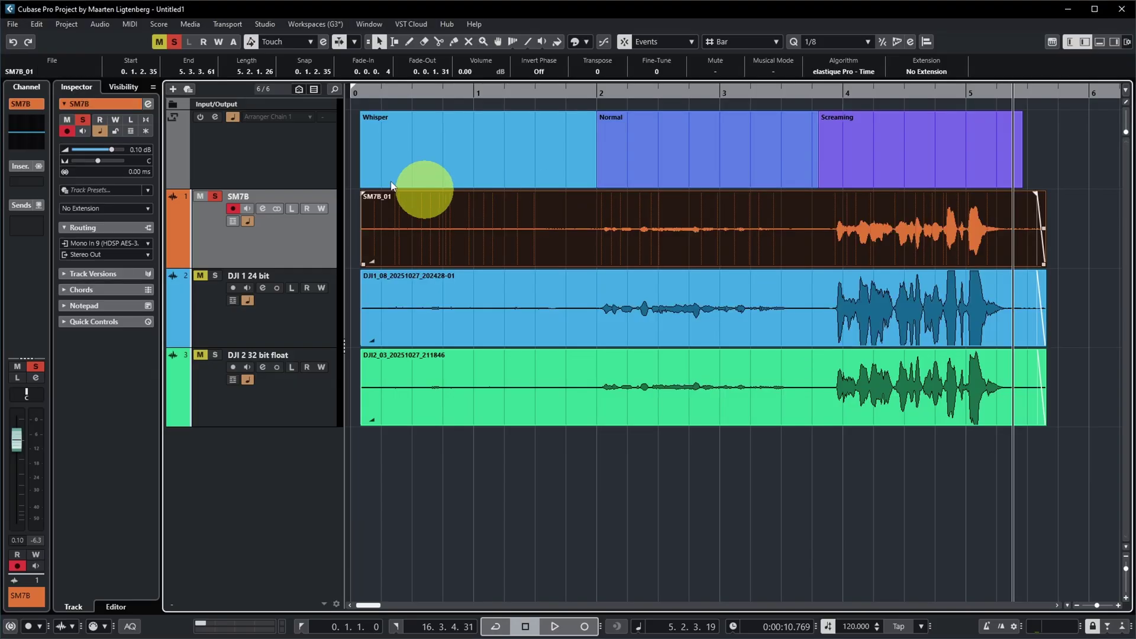
pyautogui.click(88, 26)
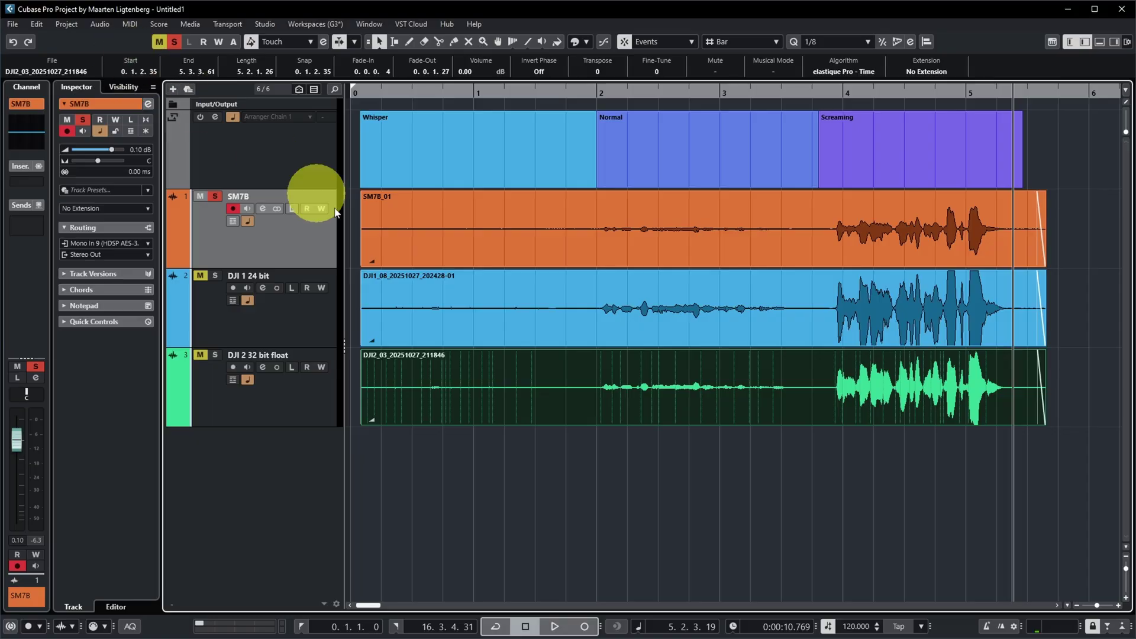
pyautogui.click(535, 365)
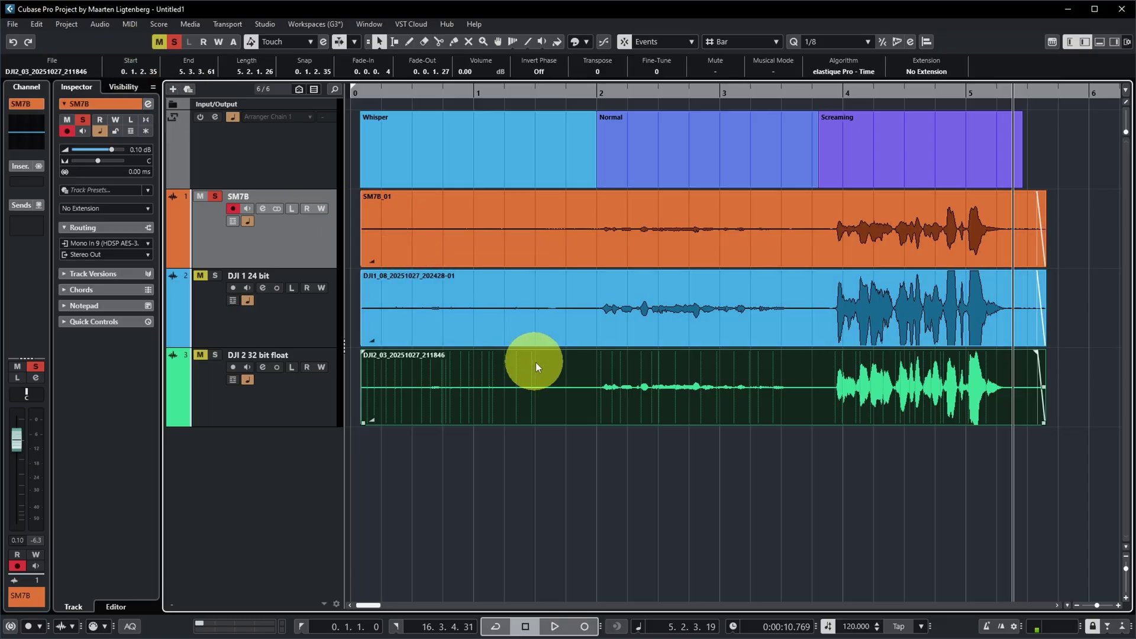
pyautogui.click(100, 23)
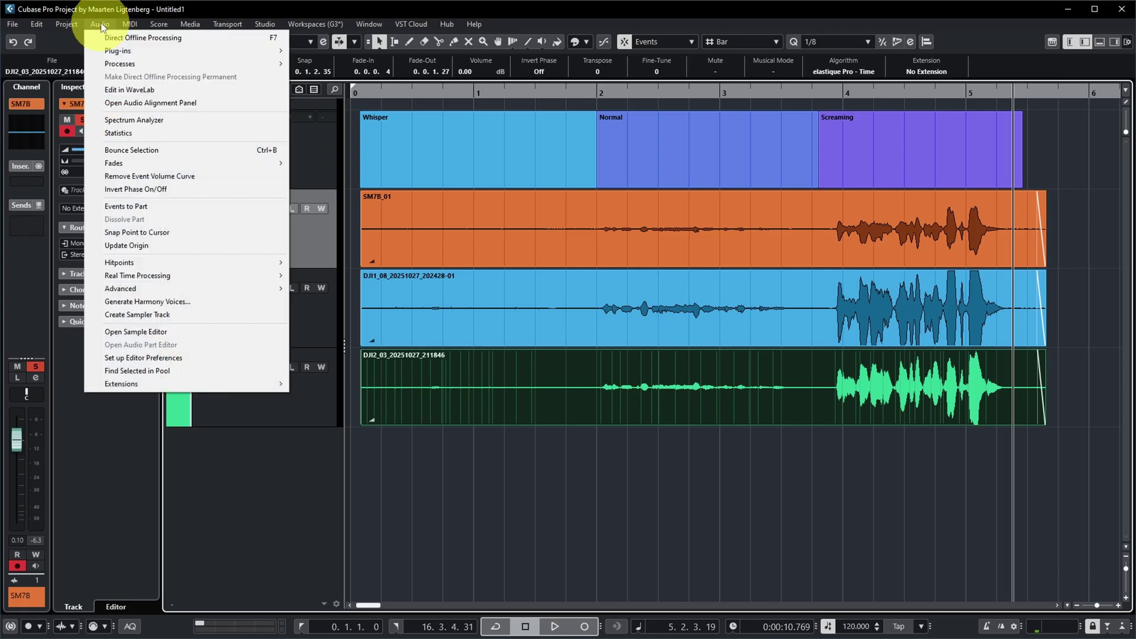
pyautogui.click(142, 133)
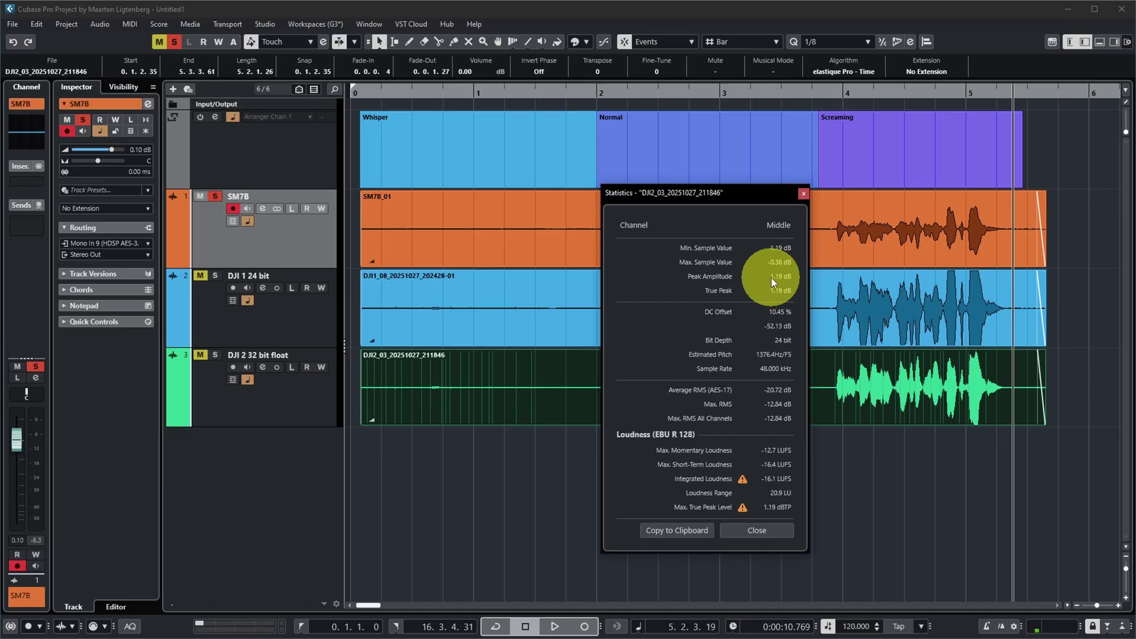
pyautogui.click(754, 530)
# Lower the volume of the DJI 1 24 bit event to -5 dB while examining the Screaming section
pyautogui.click(925, 94)
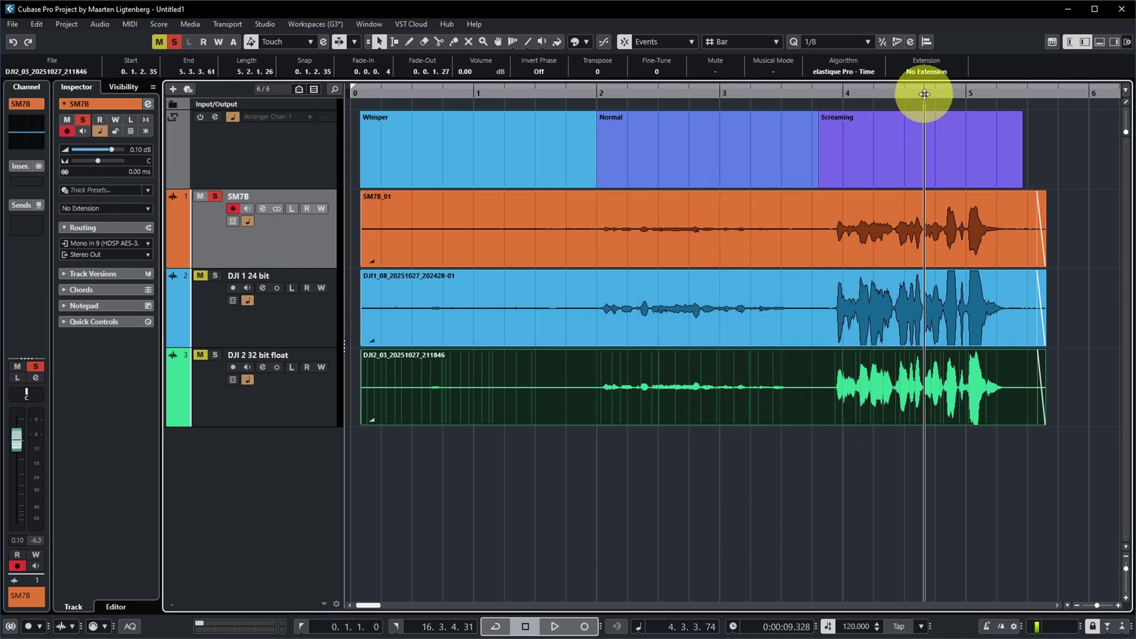
pyautogui.press('h')
pyautogui.press('h')
pyautogui.press('h')
pyautogui.press('h')
pyautogui.press('h')
pyautogui.press('h')
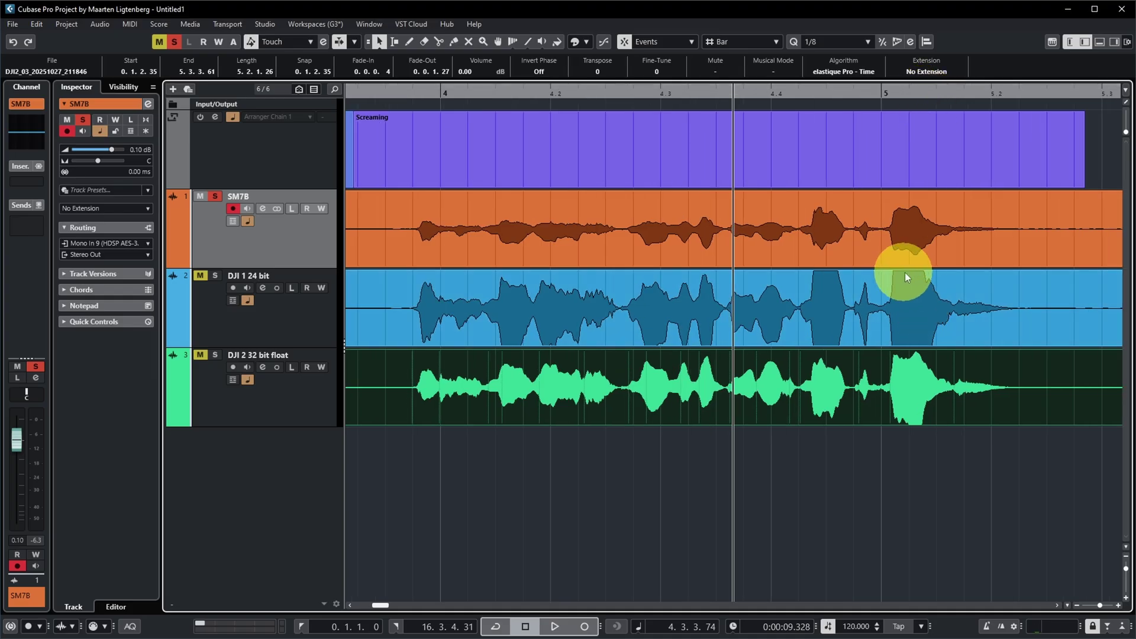
pyautogui.click(630, 292)
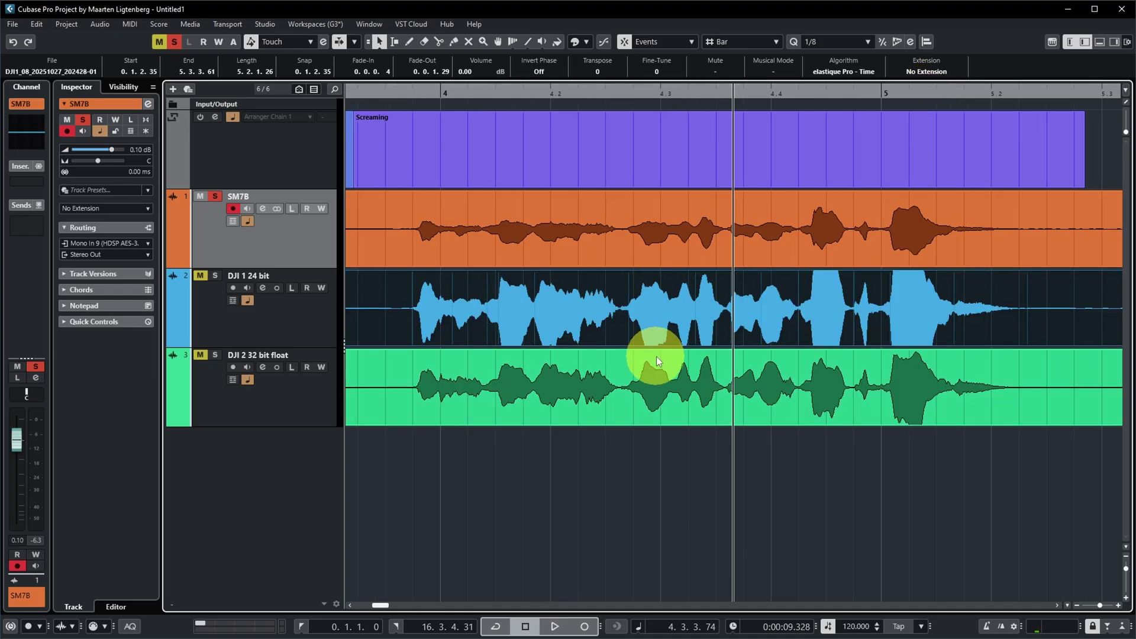
pyautogui.scroll(-3, 467, 72)
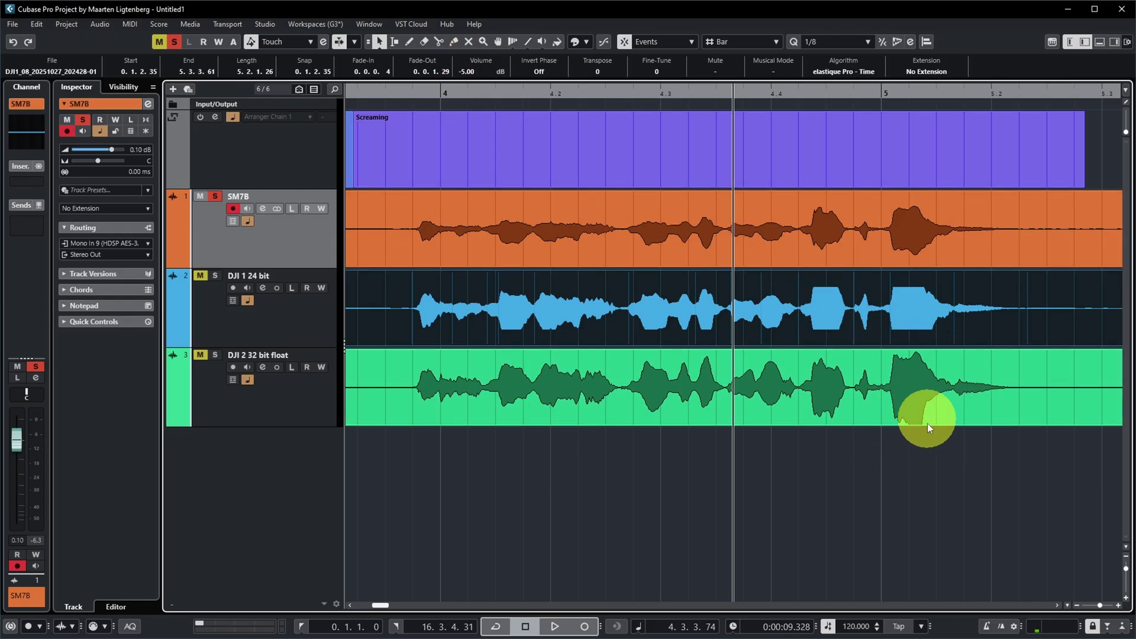
# Set the event volume to -4 dB for DJI 2 32 bit float and to -7 dB for DJI 1 24 bit
pyautogui.press('Up')
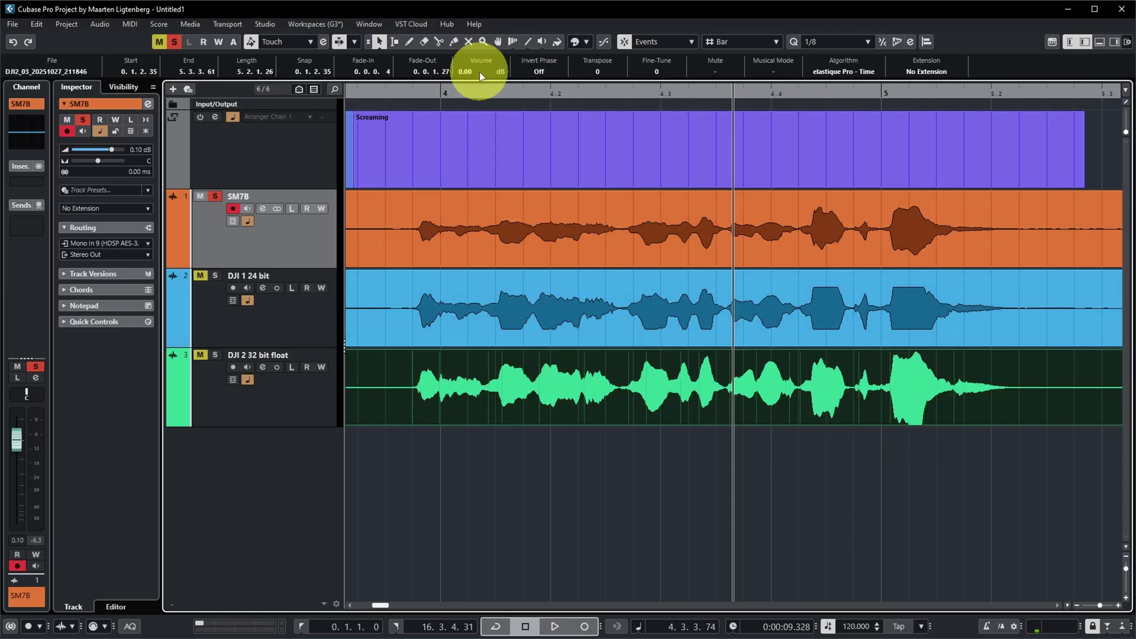
pyautogui.scroll(-2, 479, 69)
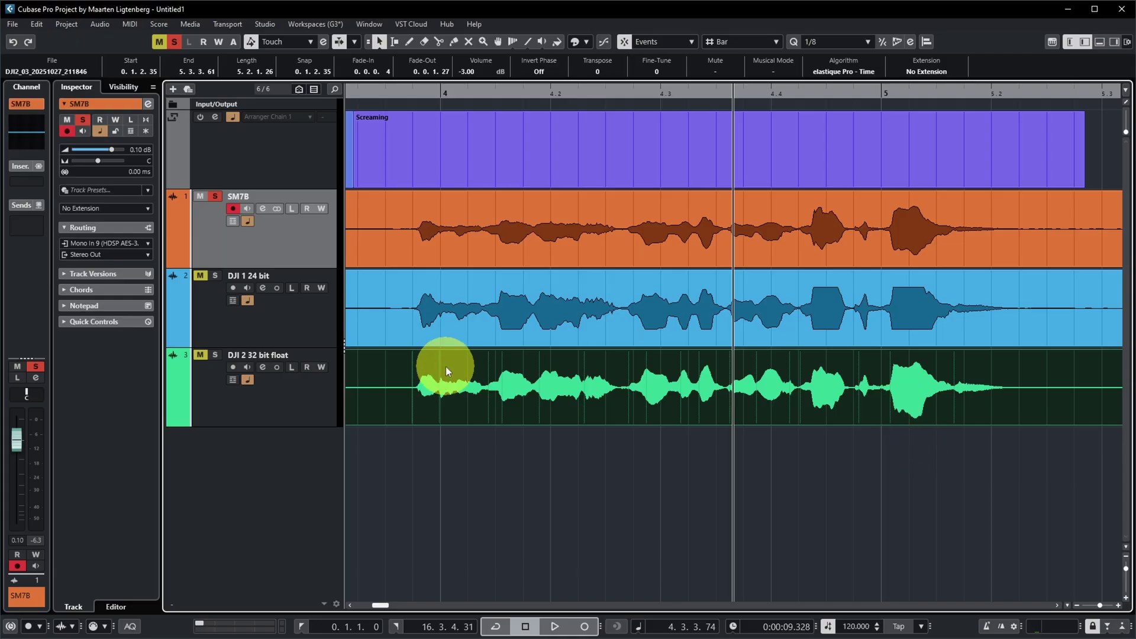
pyautogui.scroll(-1, 478, 71)
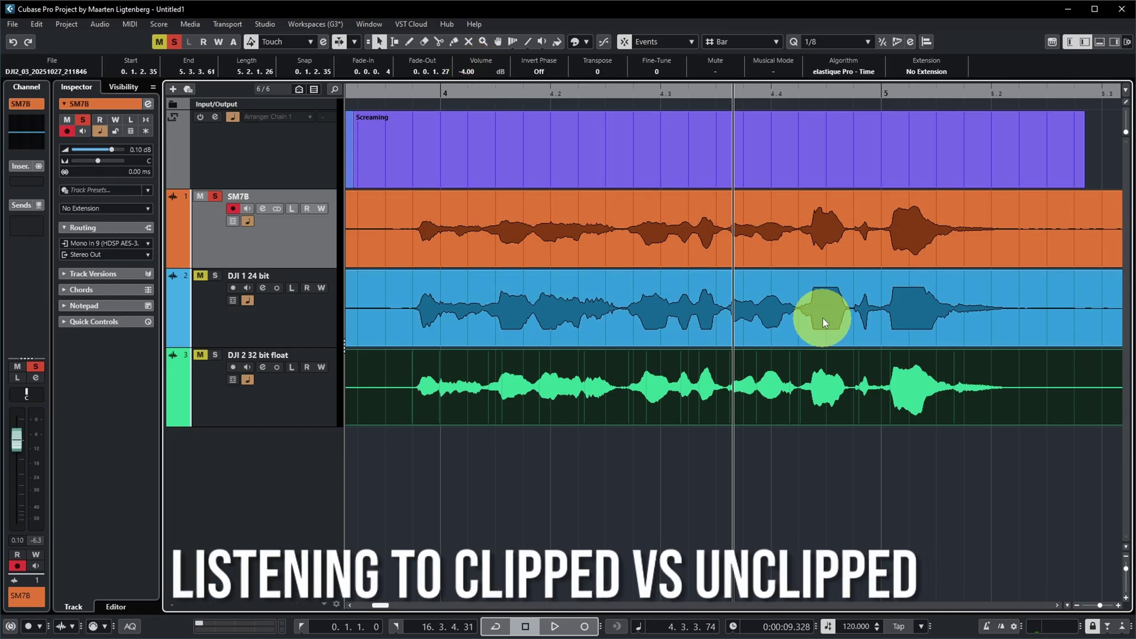
pyautogui.click(821, 318)
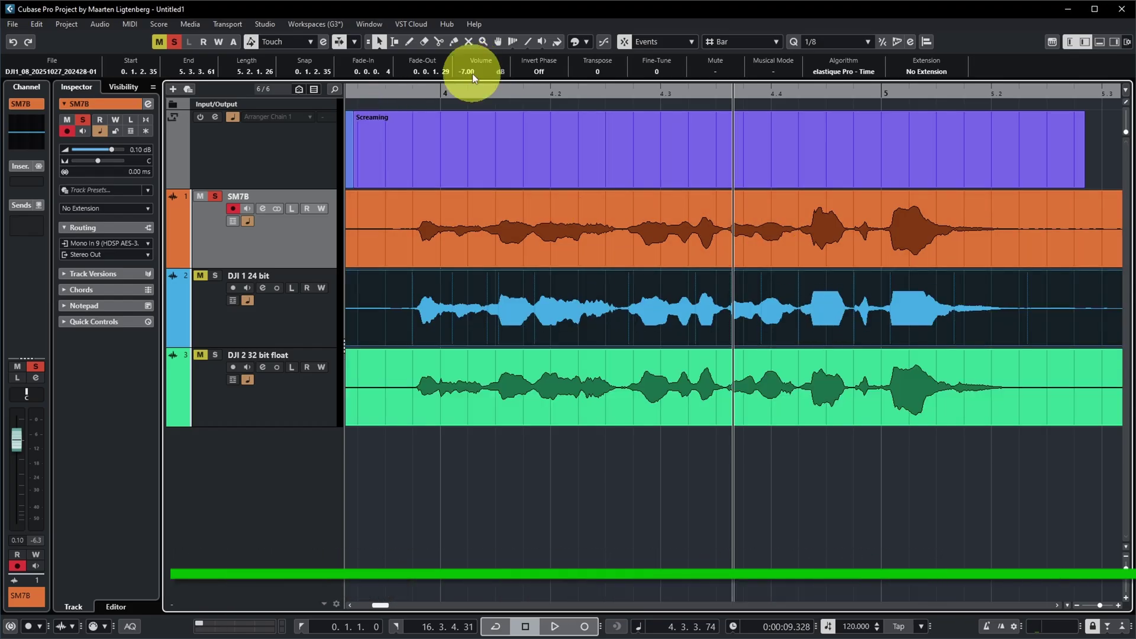
# Play the Screaming section with the DJI 1 24 bit and DJI 2 32 bit float tracks soloed in turn
pyautogui.press('s')
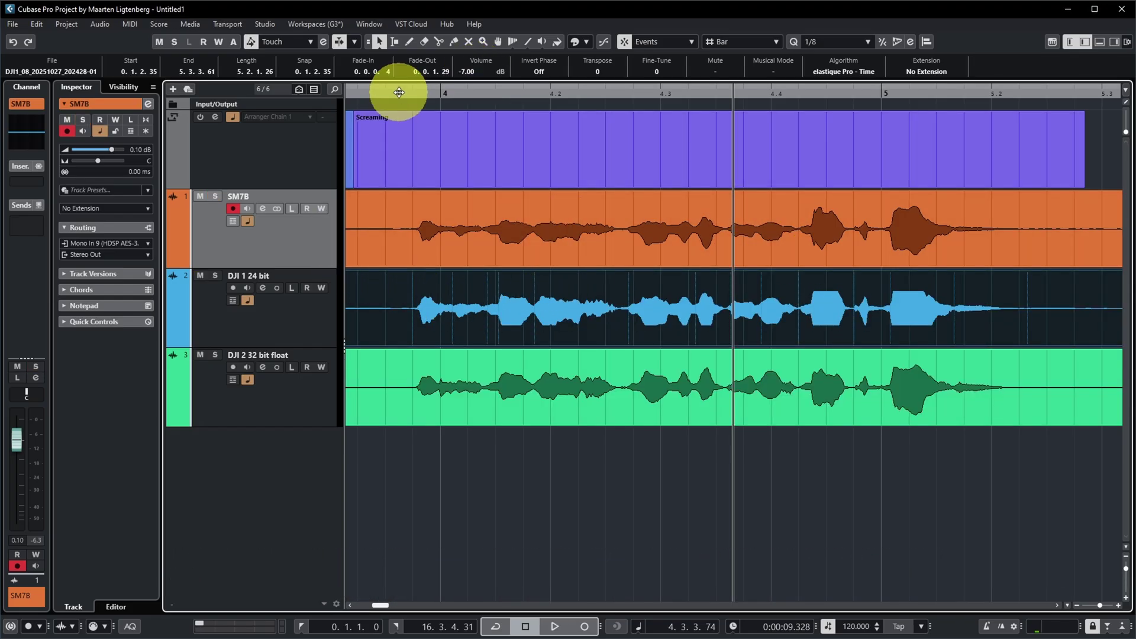
pyautogui.click(406, 93)
pyautogui.press('space')
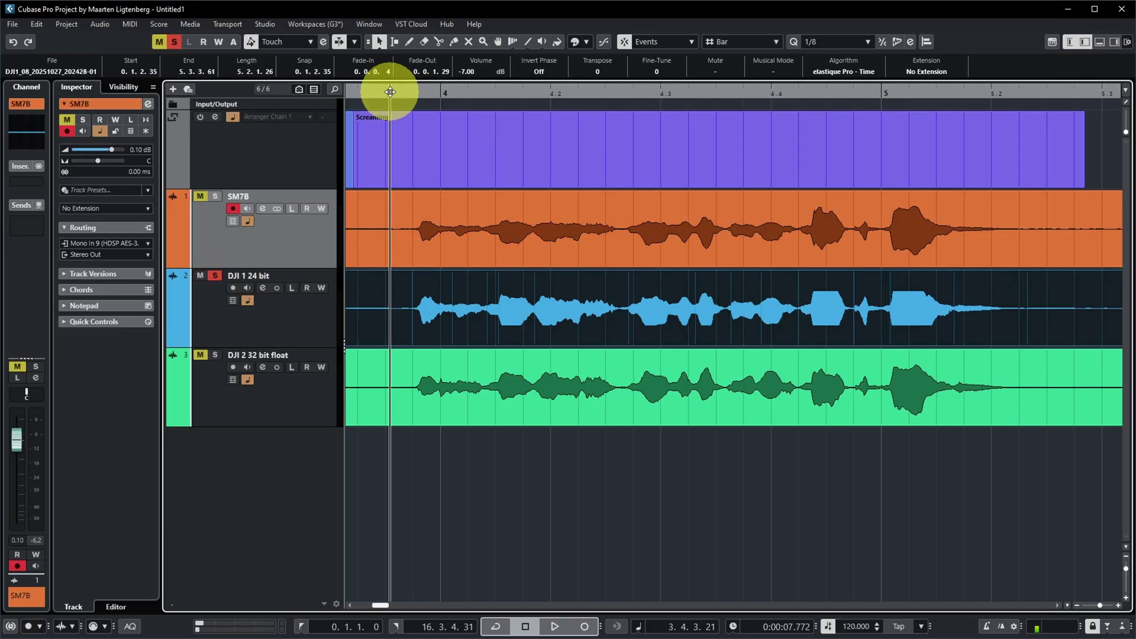
pyautogui.press('space')
# Split the events on all three tracks at the boundary between the Whisper and Normal sections
pyautogui.press('g')
pyautogui.press('g')
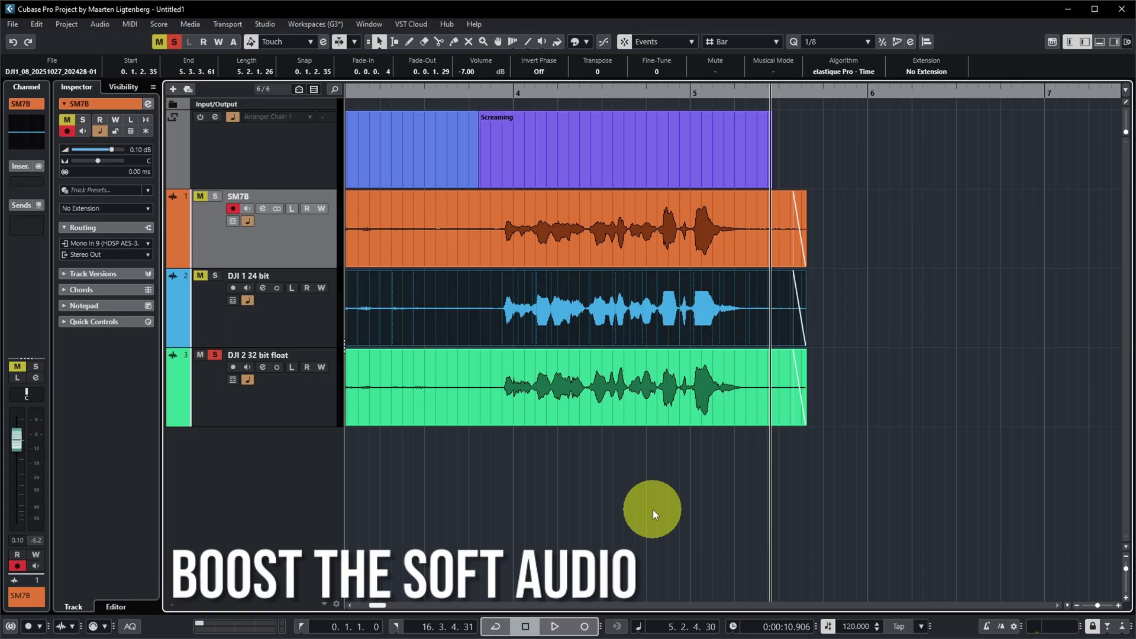
pyautogui.moveTo(384, 605); pyautogui.dragTo(368, 609)
pyautogui.moveTo(520, 461); pyautogui.dragTo(704, 264)
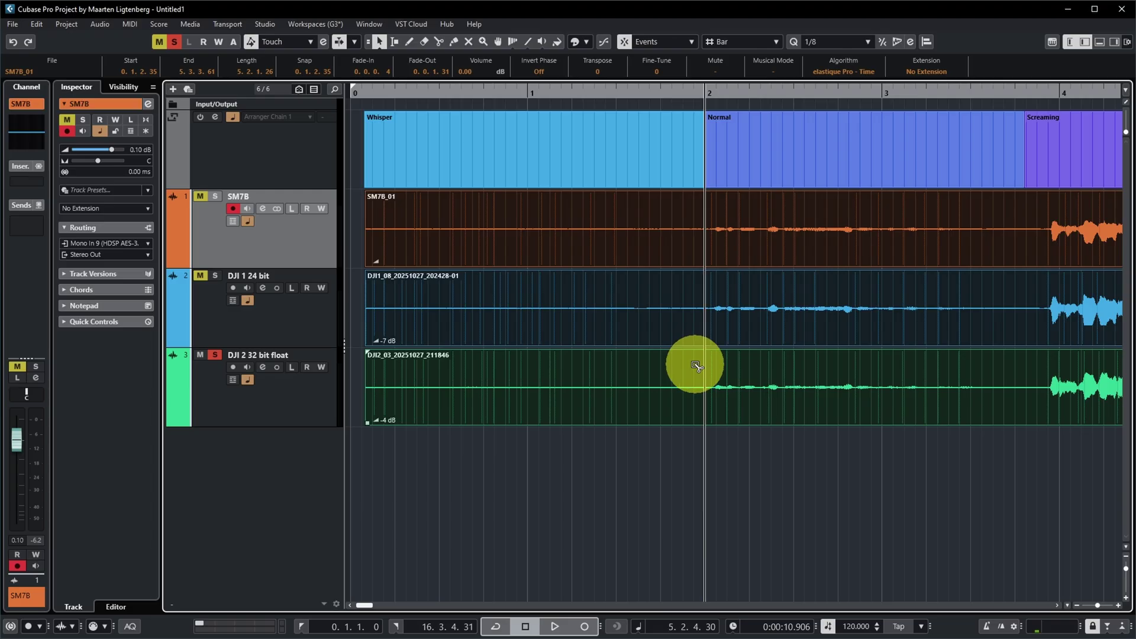
pyautogui.hotkey('alt', 'x')
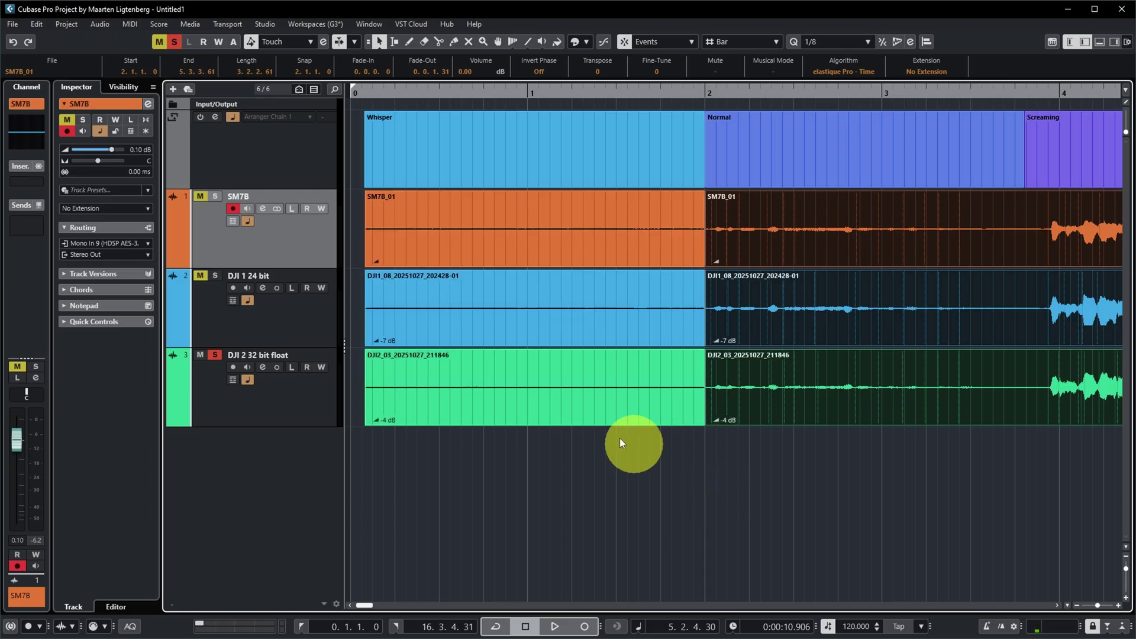
# Raise the Whisper events' volume to 24 dB on SM7B, 15 dB on DJI 1 24 bit and 17 dB on DJI 2 32 bit float
pyautogui.click(547, 216)
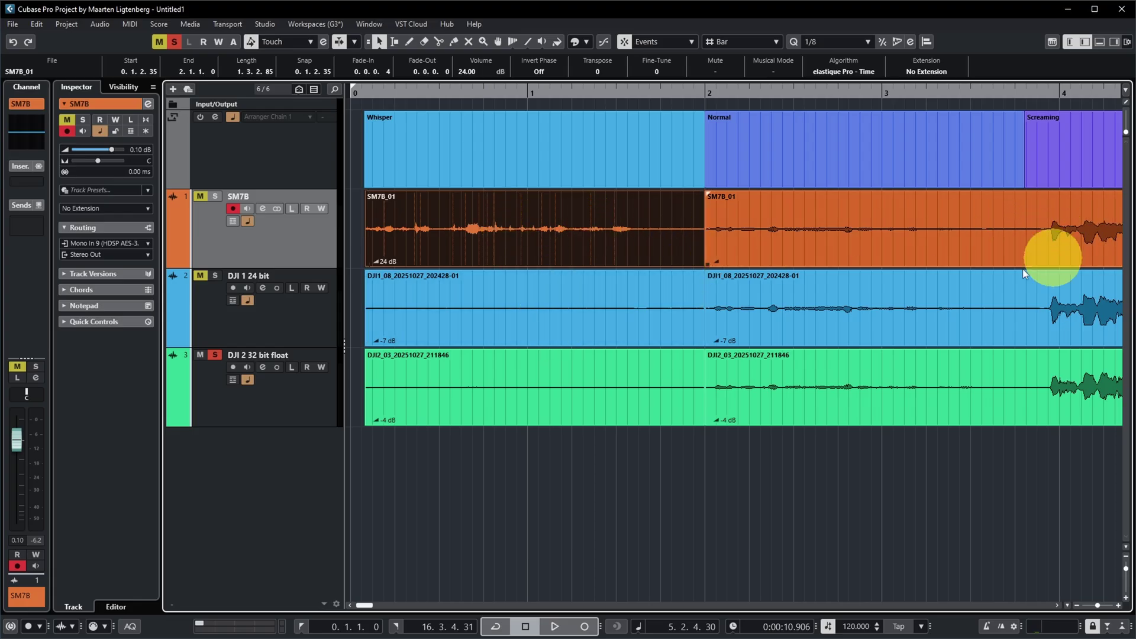
pyautogui.keyDown('shift'); pyautogui.click(510, 308); pyautogui.keyUp('shift')
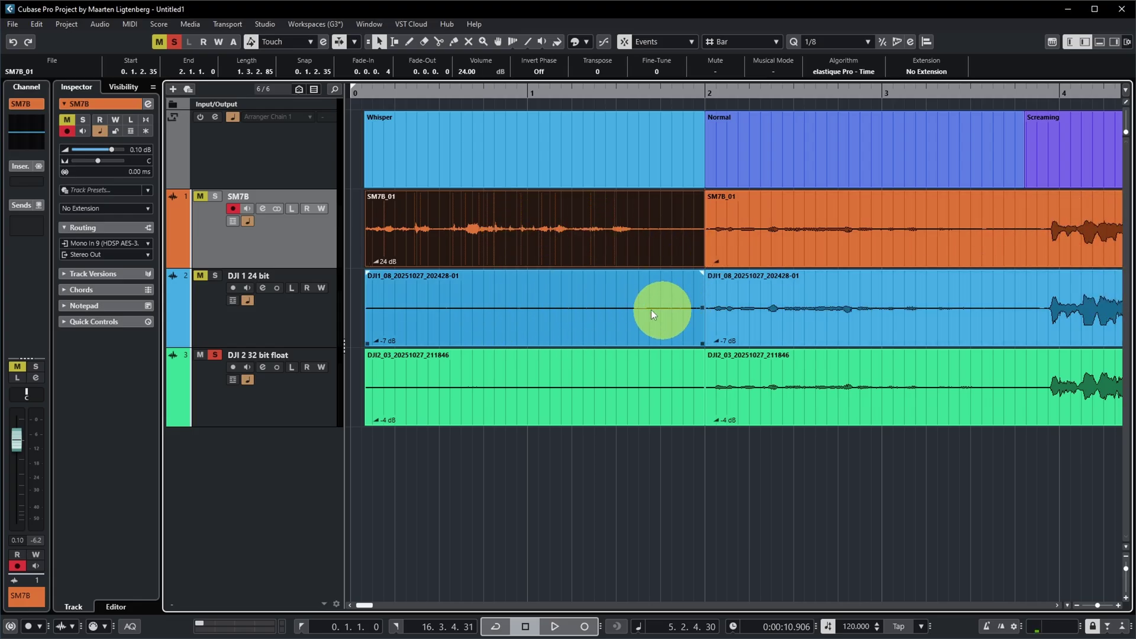
pyautogui.click(567, 293)
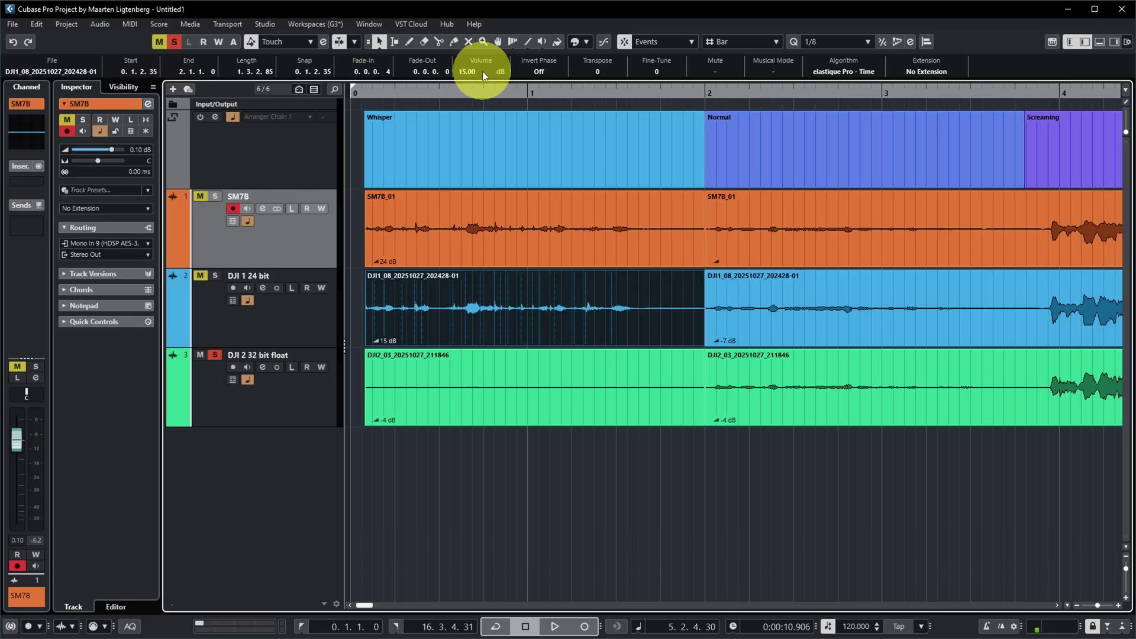
pyautogui.press('Down')
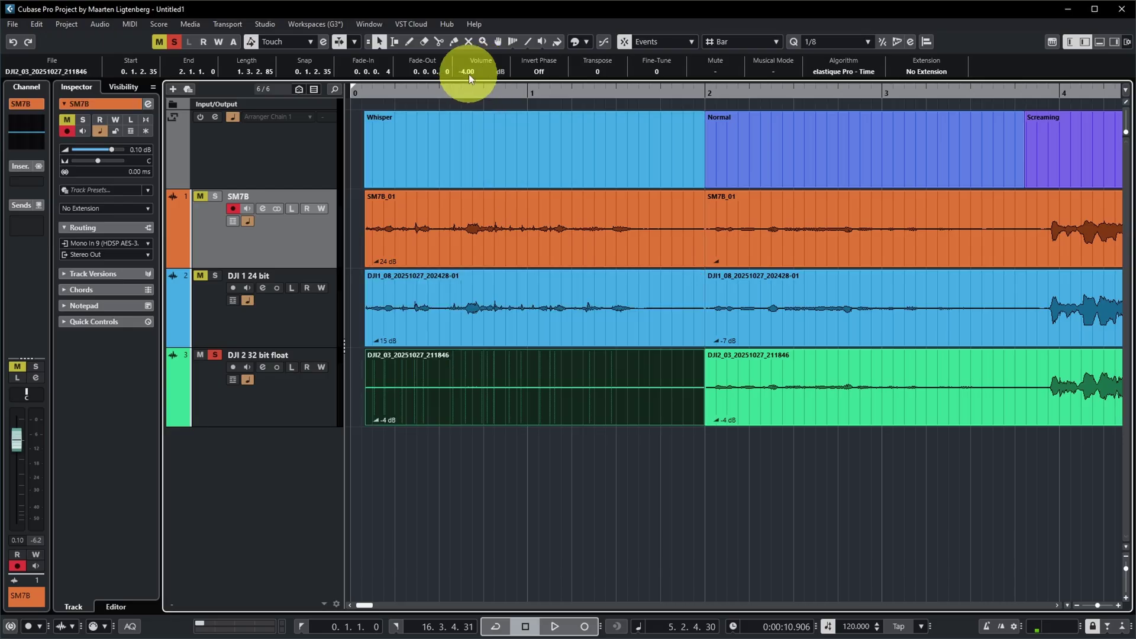
pyautogui.scroll(20, 469, 73)
# Play the Whisper section with SM7B soloed and set a loop over its quiet end, from 1.3.4.42 to 1.4.4.113
pyautogui.click(545, 119)
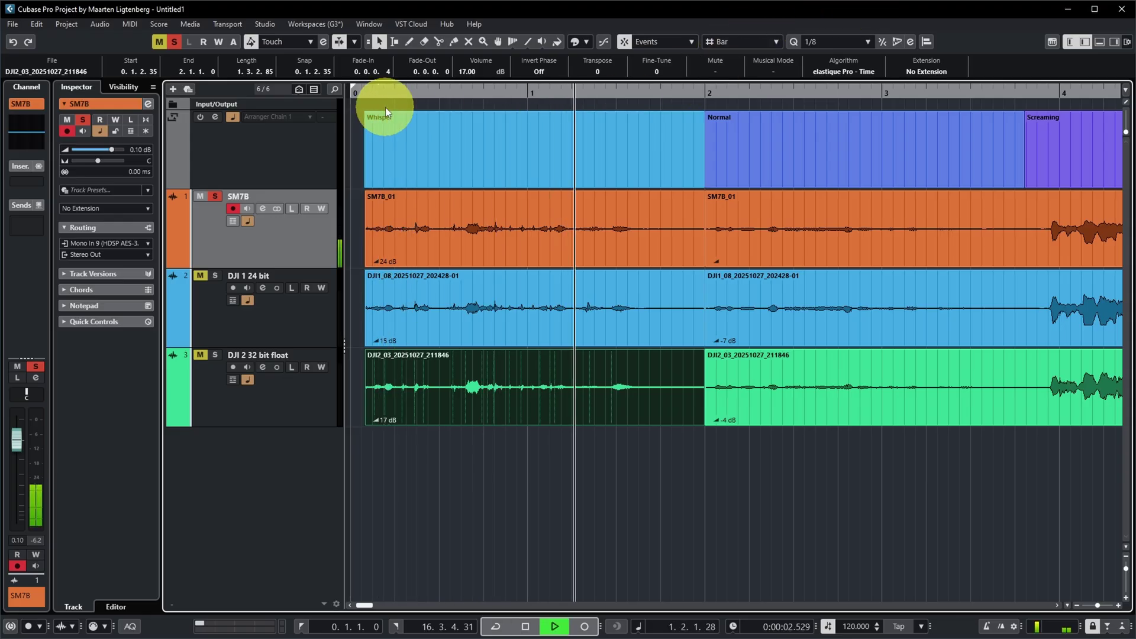
pyautogui.press('space')
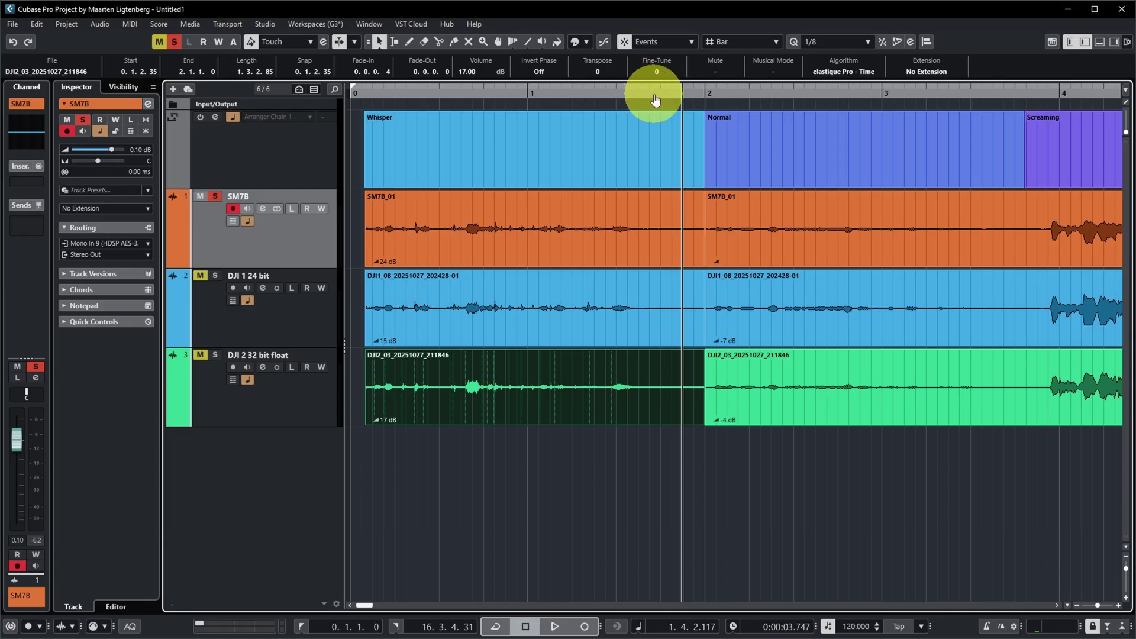
pyautogui.moveTo(654, 94); pyautogui.dragTo(703, 94)
pyautogui.press('space')
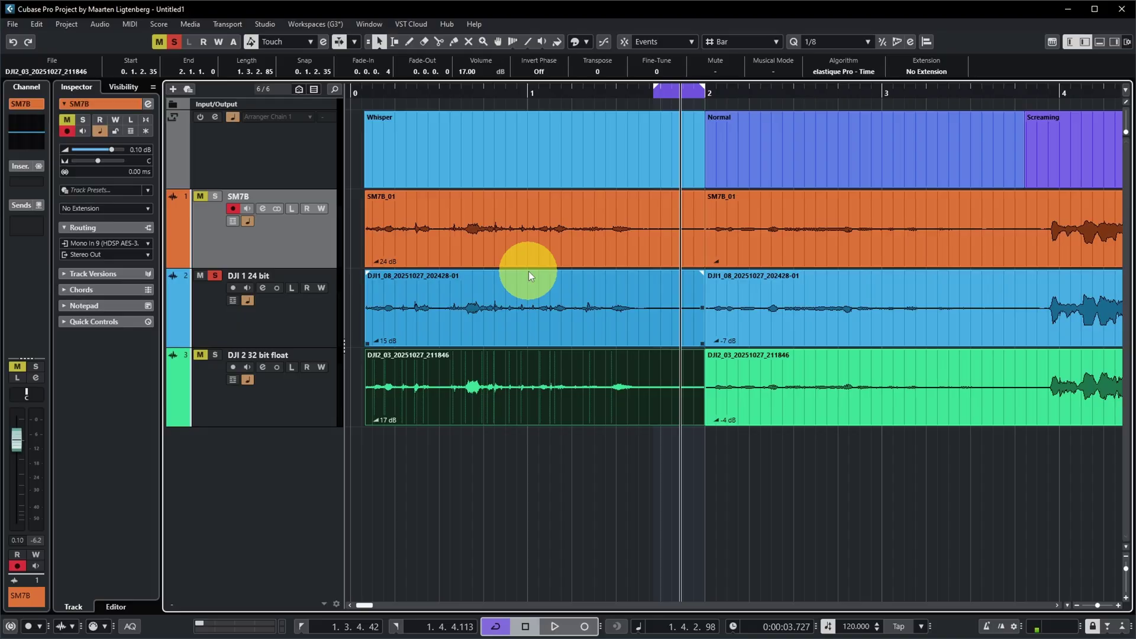
# Play the Whisper section from the project start with DJI 1 24 bit and DJI 2 32 bit float soloed in turn
pyautogui.press('Home')
pyautogui.press('space')
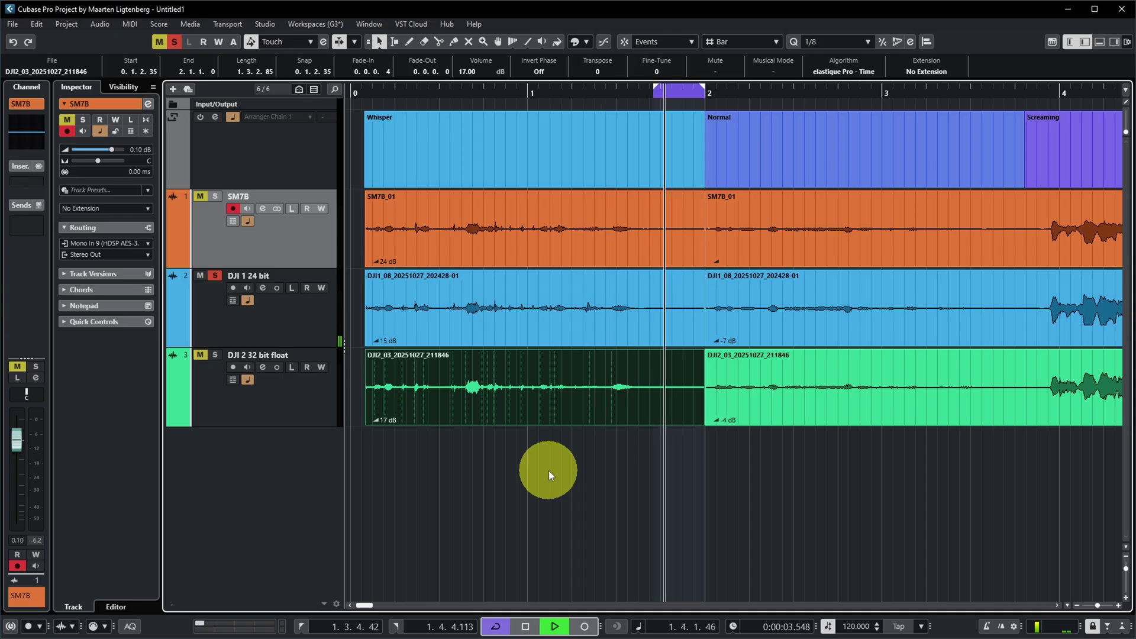
pyautogui.press('space')
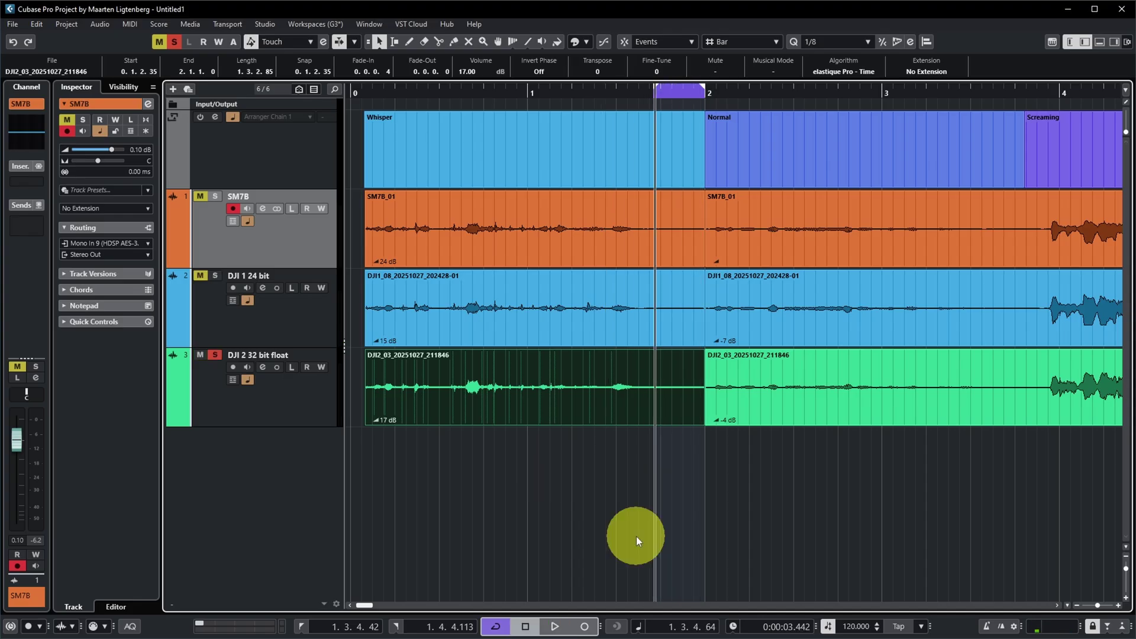
pyautogui.press('Home')
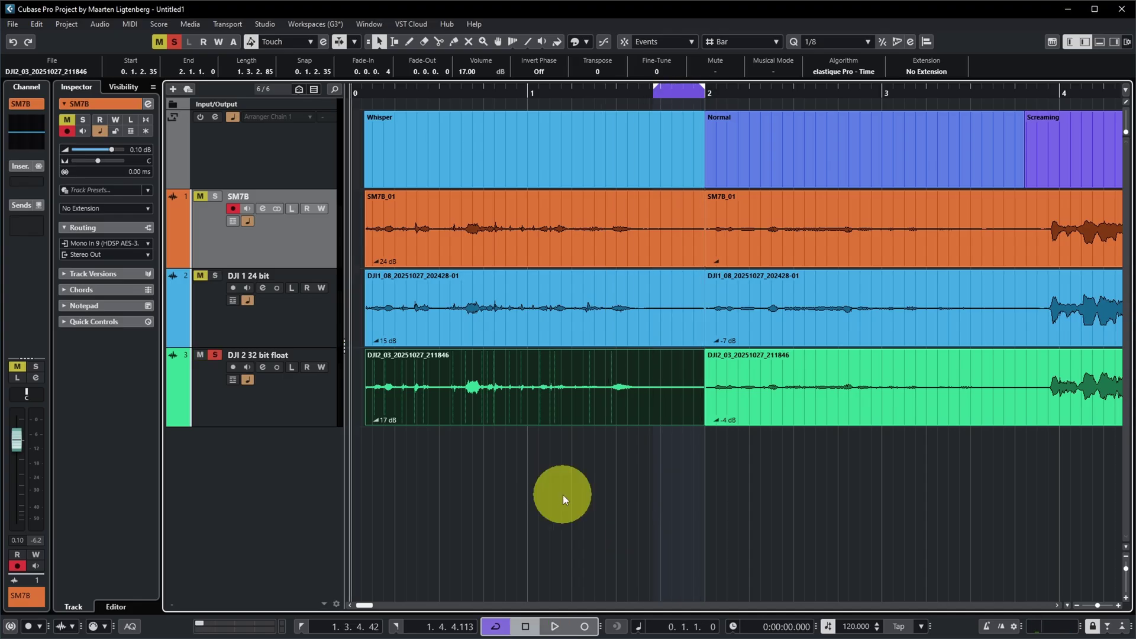
pyautogui.press('space')
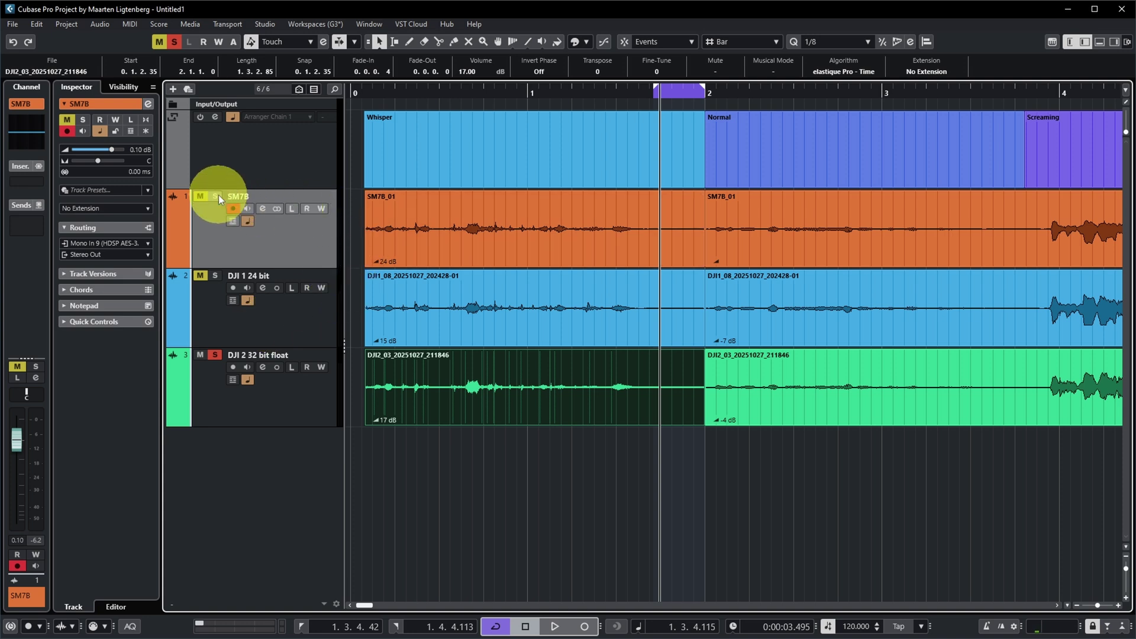
# Compare the noise in the looped end of the Whisper section by soloing SM7B, DJI 1 24 bit and DJI 2 32 bit float in turn
pyautogui.click(215, 196)
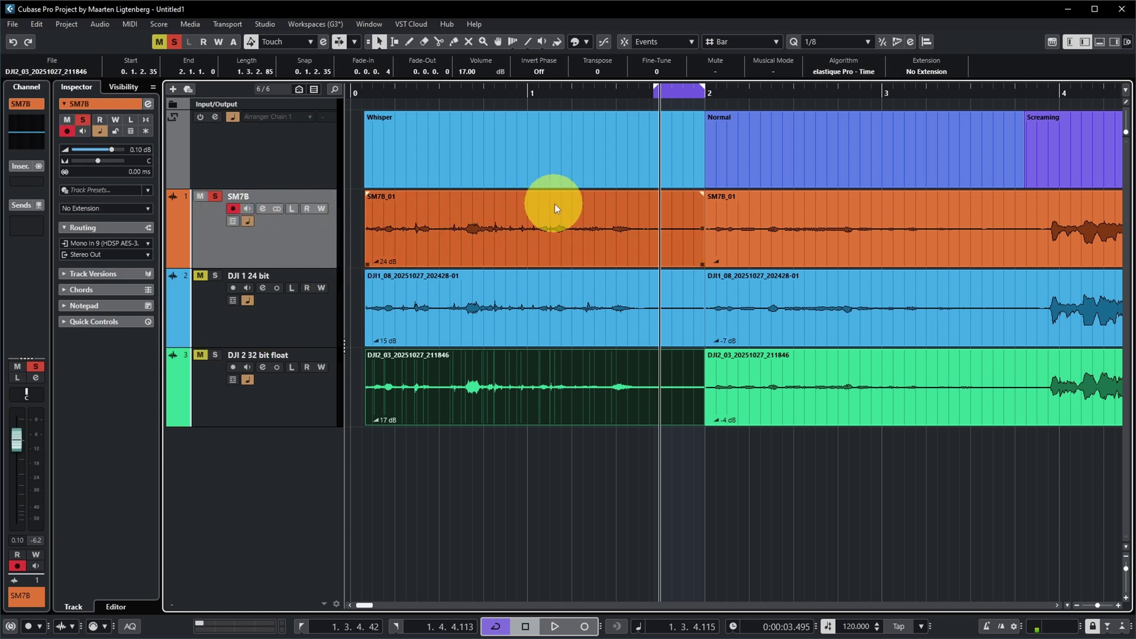
pyautogui.press('space')
pyautogui.click(216, 276)
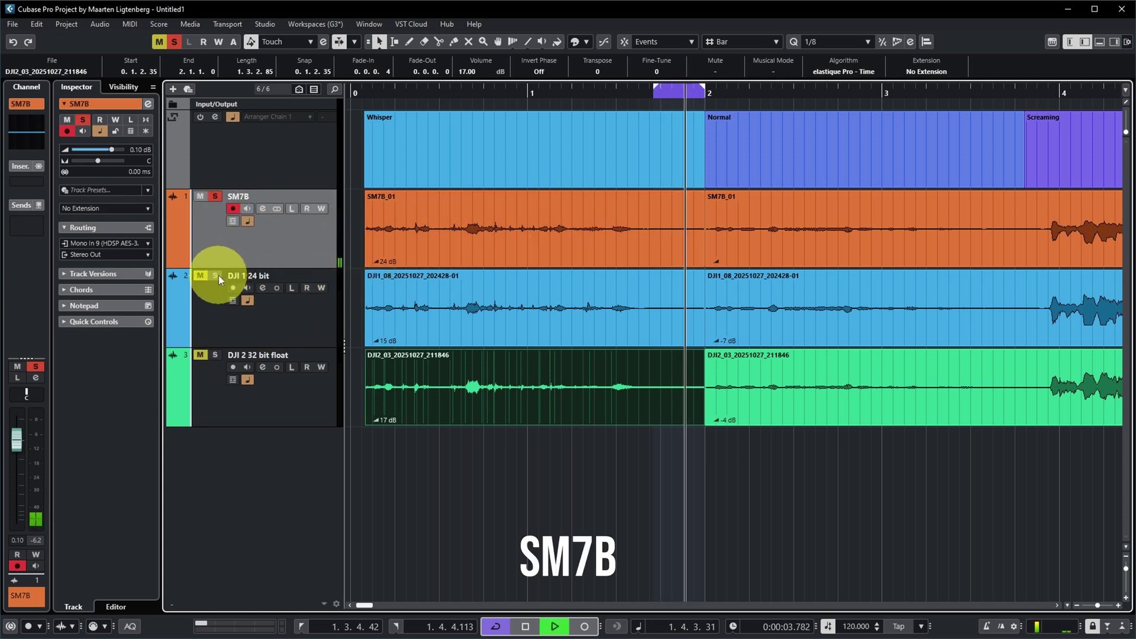
pyautogui.click(214, 356)
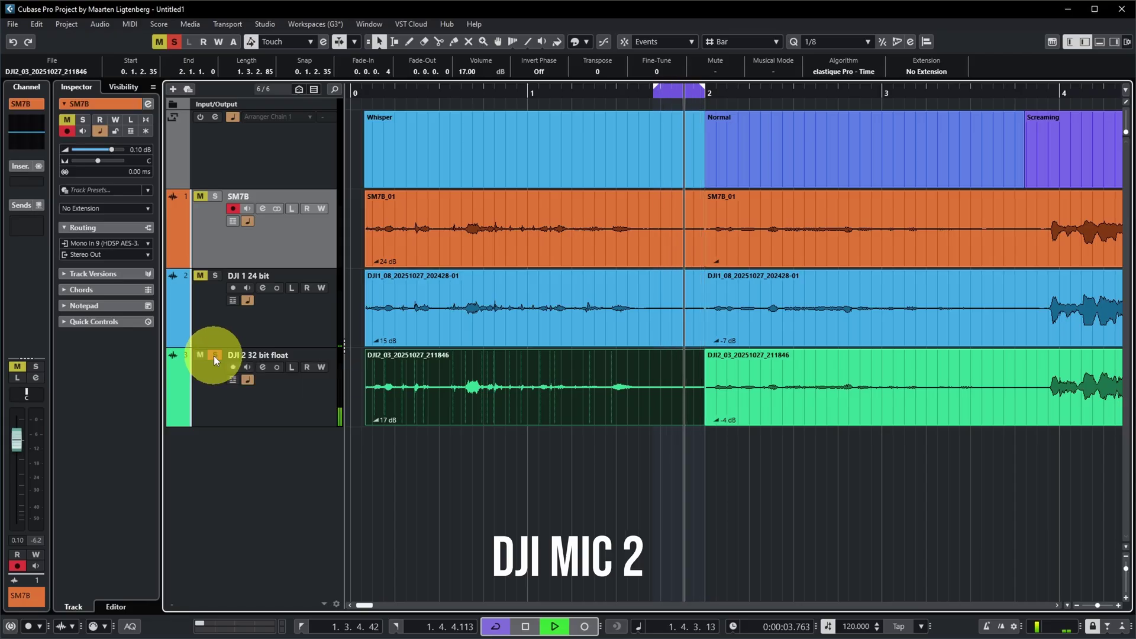